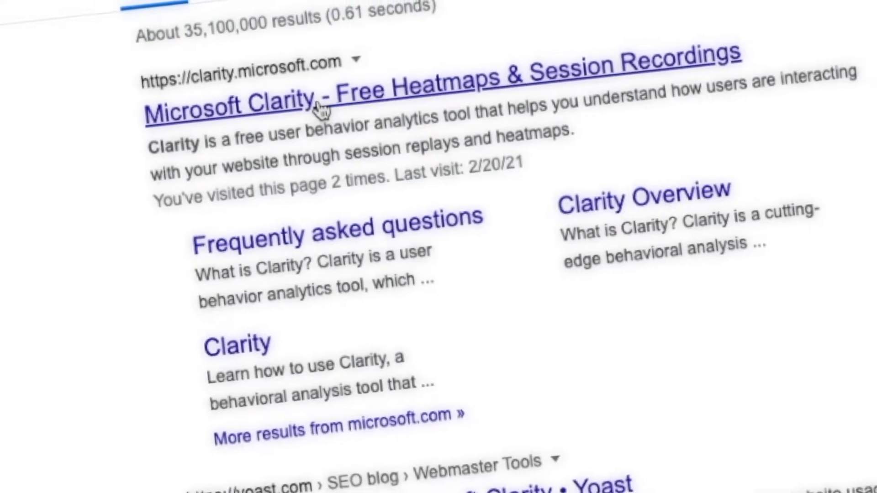
# Open the Microsoft Clarity website from the search results and sign in with the Microsoft account
pyautogui.click(314, 107)
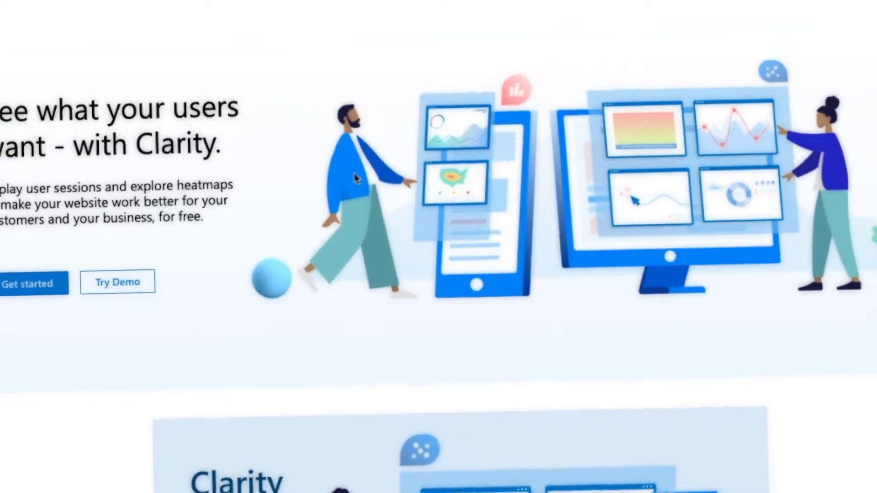
pyautogui.click(858, 4)
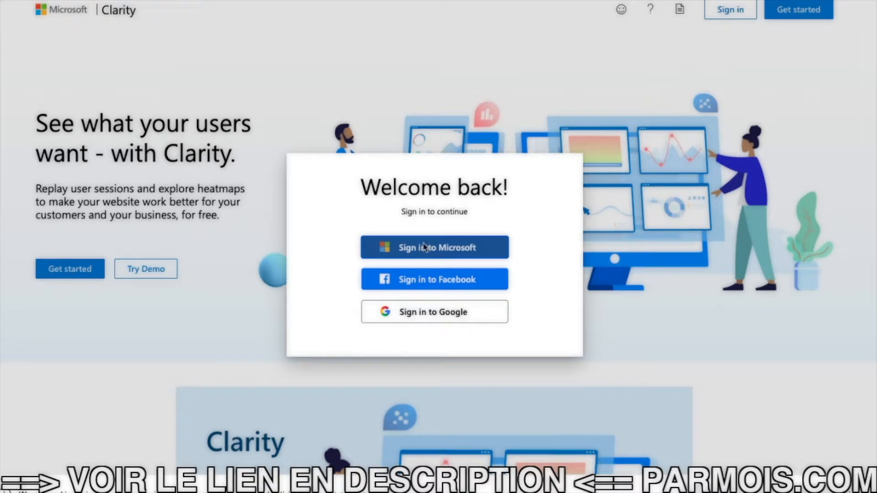
pyautogui.click(423, 247)
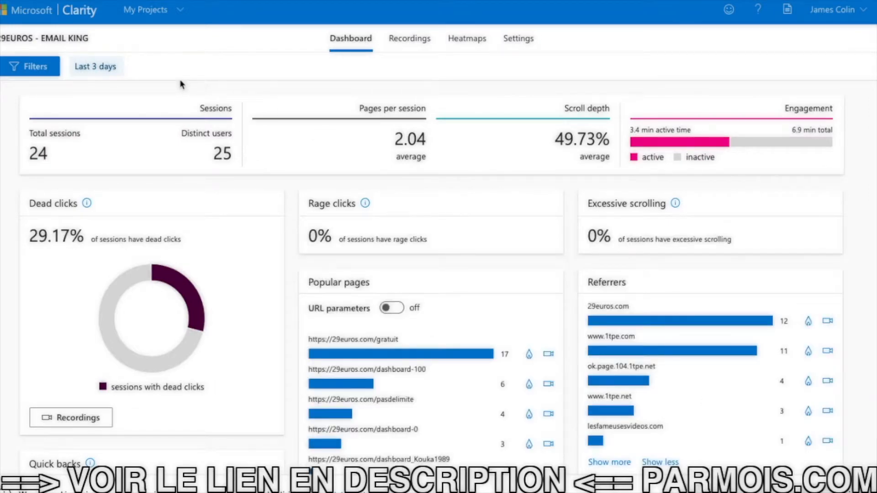
# Switch from the current project to the PARMOIS project
pyautogui.click(179, 10)
pyautogui.click(139, 61)
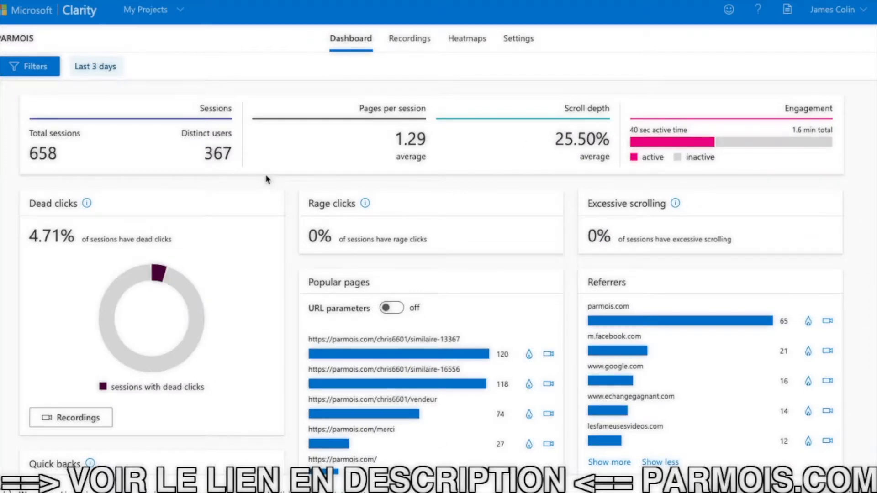
# Examine the PARMOIS dashboard cards for sessions, dead clicks, quick backs, JavaScript errors, popular pages, referrers, browsers, devices, countries and operating systems
pyautogui.scroll(-1, 277, 191)
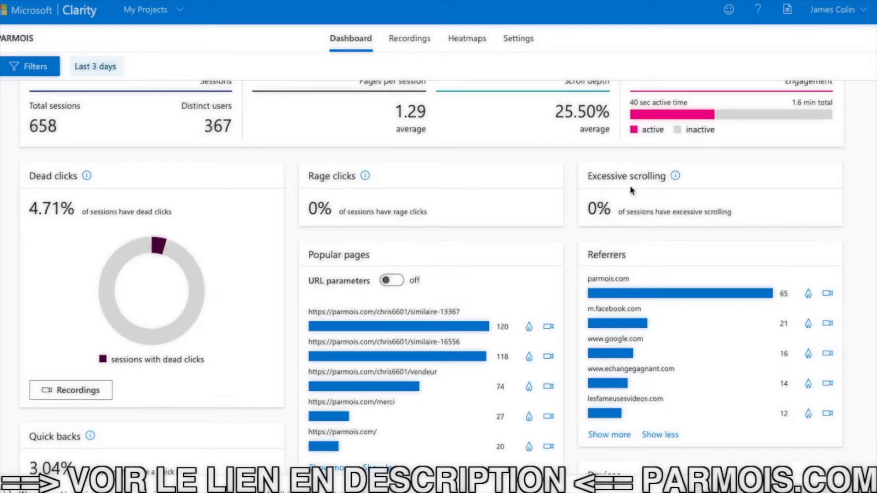
pyautogui.scroll(-1, 293, 233)
pyautogui.scroll(-7, 293, 234)
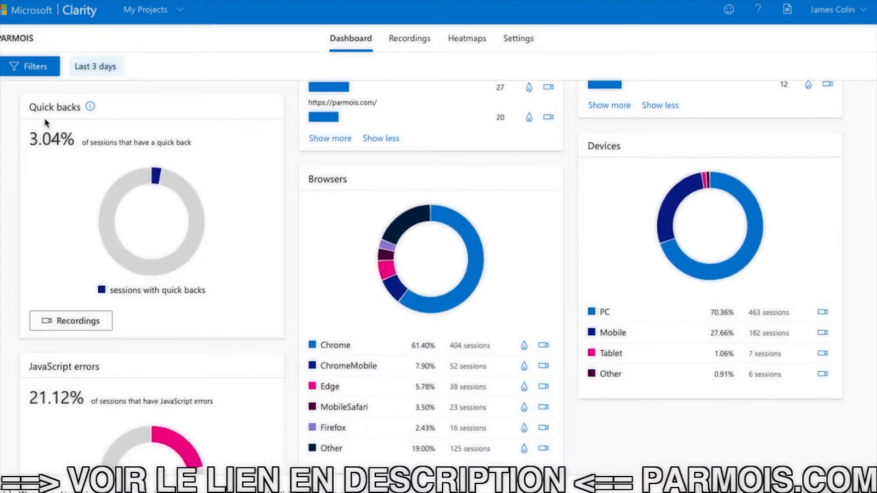
pyautogui.scroll(-3, 84, 143)
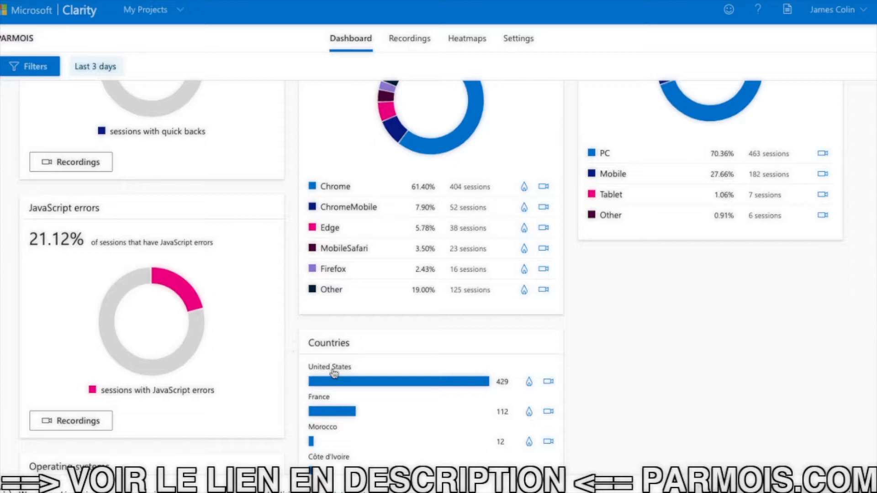
pyautogui.scroll(-1, 372, 349)
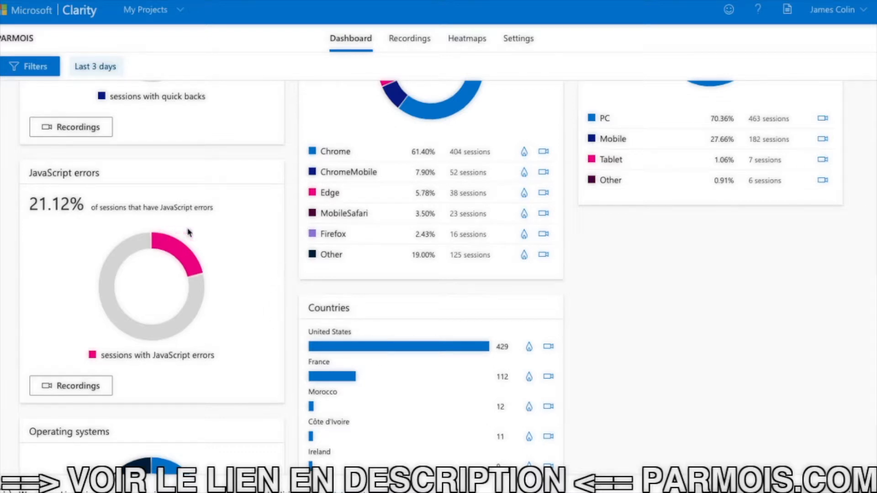
pyautogui.scroll(-2, 182, 206)
pyautogui.moveTo(176, 181)
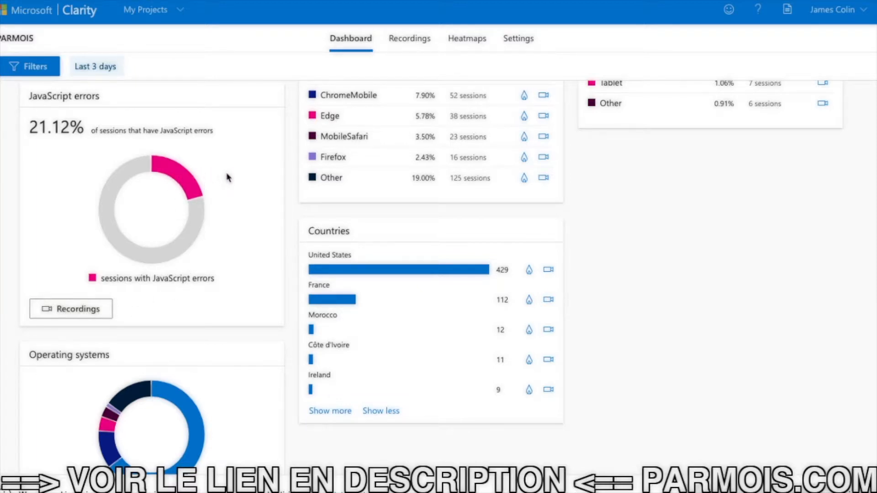
pyautogui.scroll(-4, 251, 287)
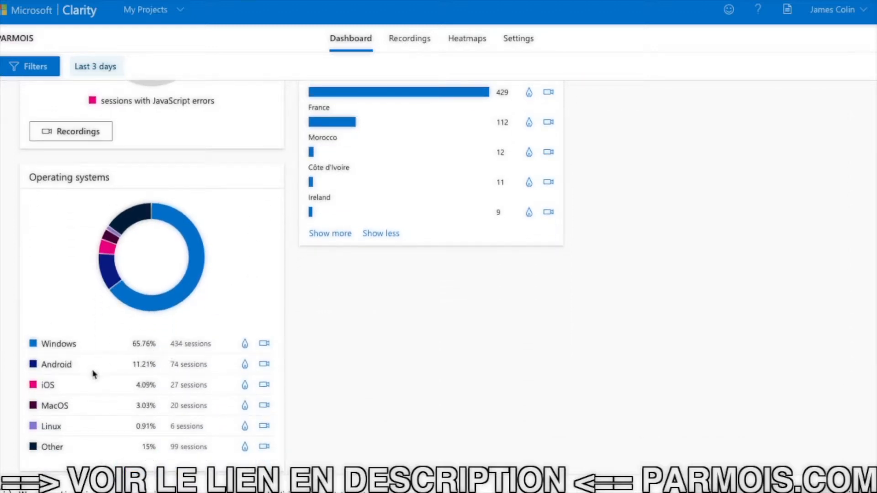
pyautogui.scroll(3, 206, 351)
pyautogui.scroll(-1, 209, 347)
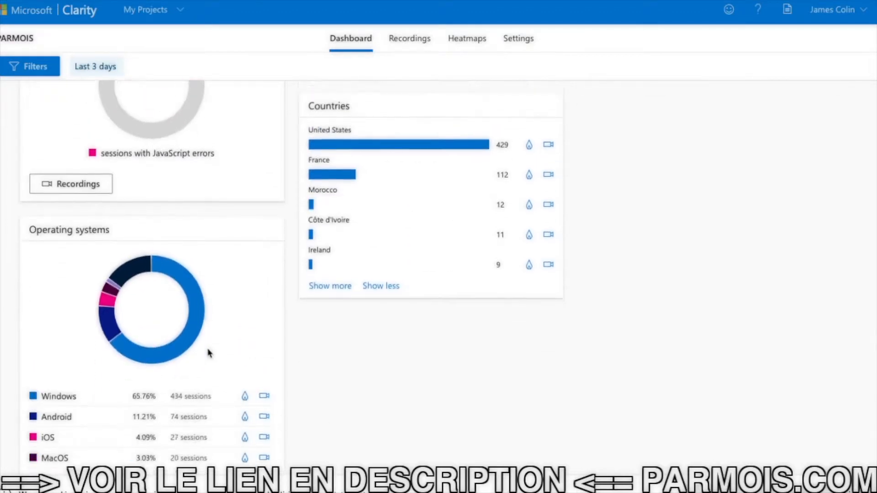
pyautogui.scroll(-1, 209, 354)
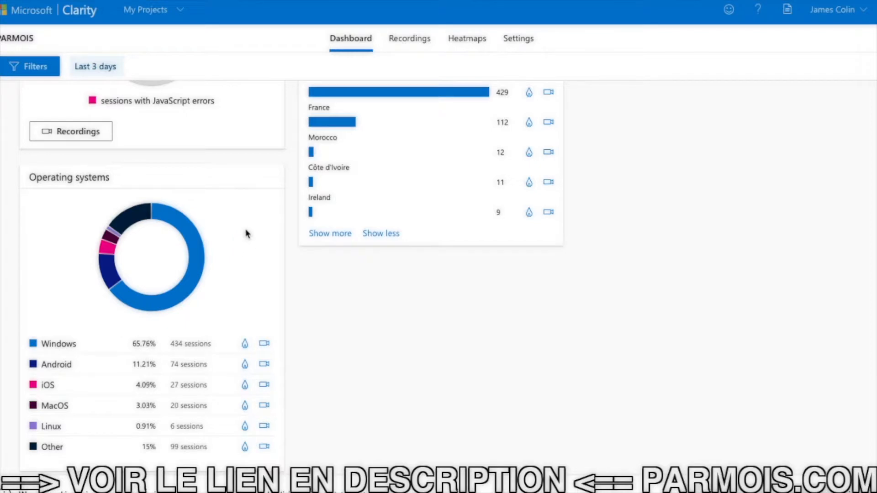
pyautogui.scroll(1, 246, 233)
pyautogui.scroll(2, 246, 235)
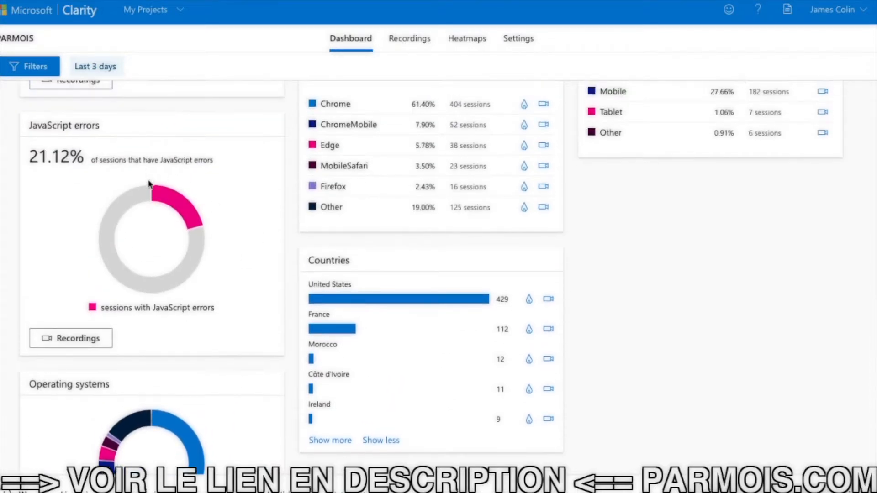
pyautogui.scroll(-4, 237, 229)
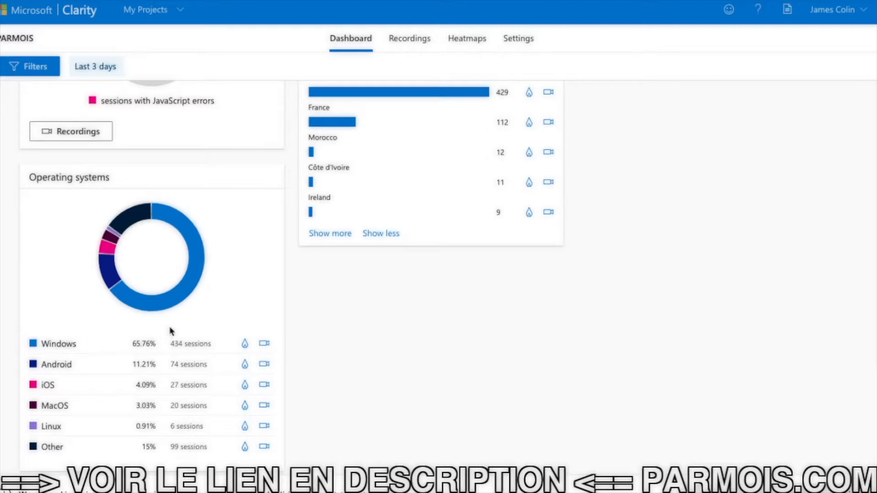
pyautogui.scroll(8, 178, 331)
pyautogui.scroll(-1, 262, 322)
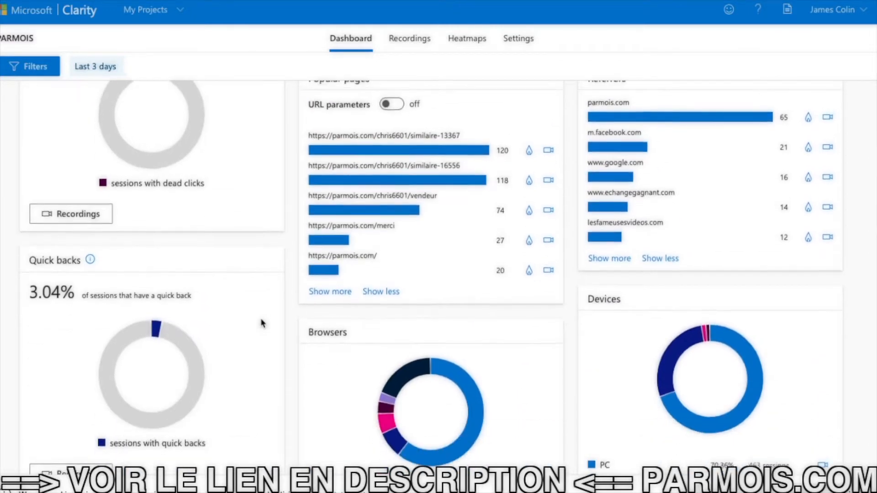
pyautogui.scroll(2, 265, 319)
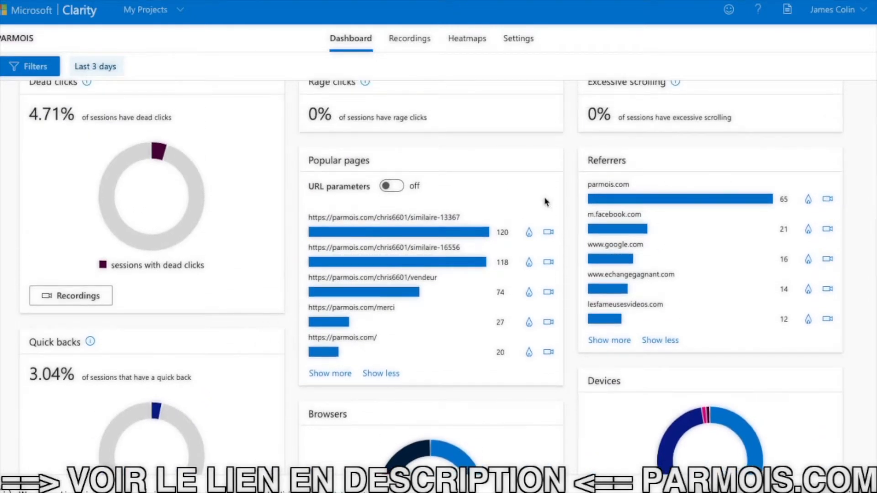
pyautogui.scroll(1, 546, 199)
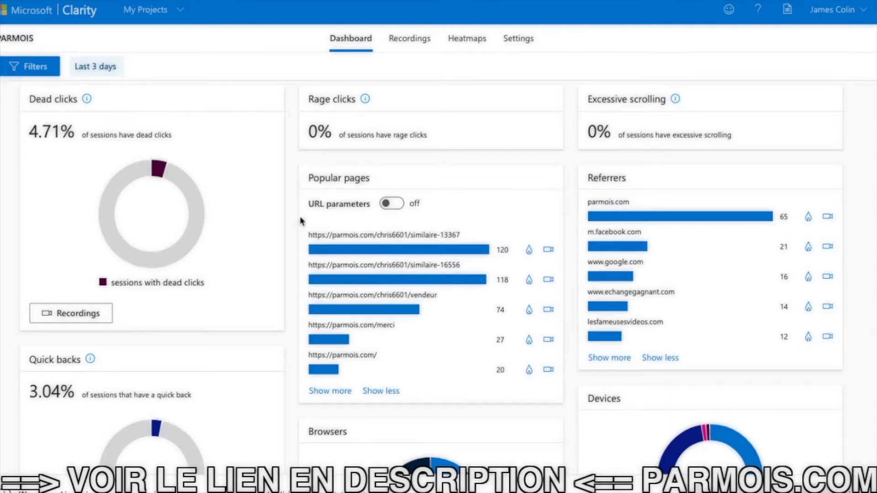
pyautogui.scroll(3, 302, 219)
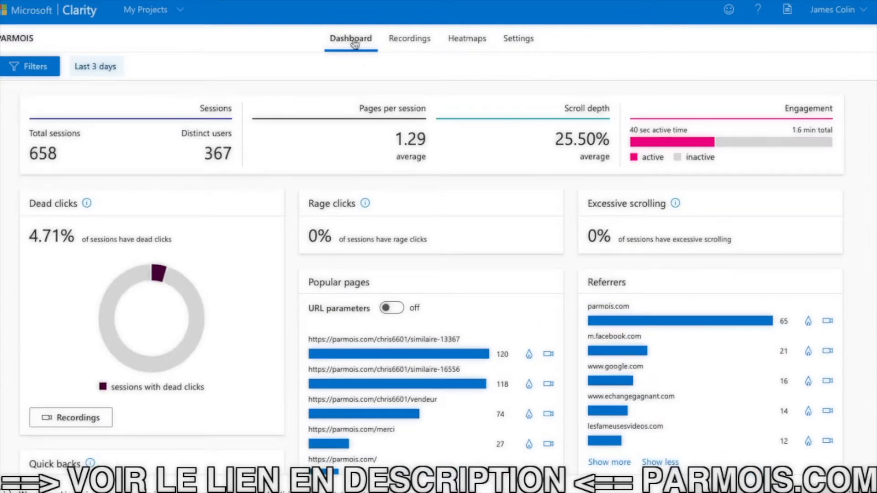
# Review the basic and advanced filter options for the dashboard, leaving them without applying any filter
pyautogui.click(98, 68)
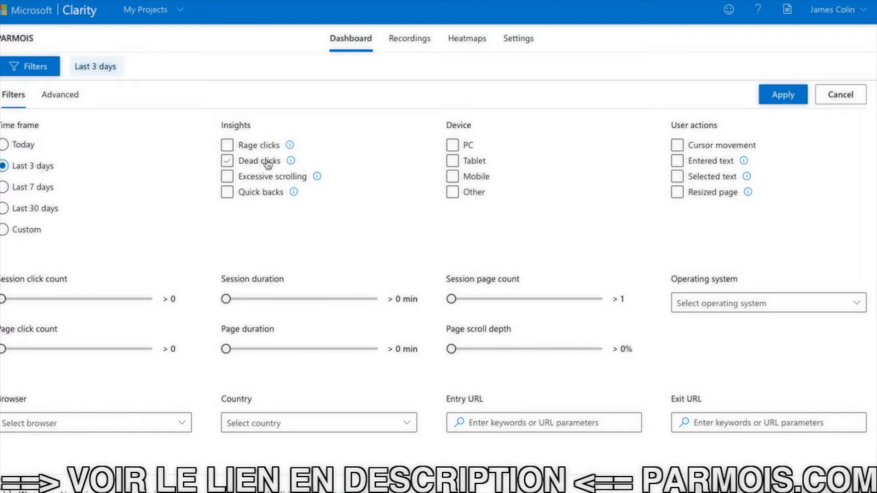
pyautogui.click(243, 146)
pyautogui.click(59, 95)
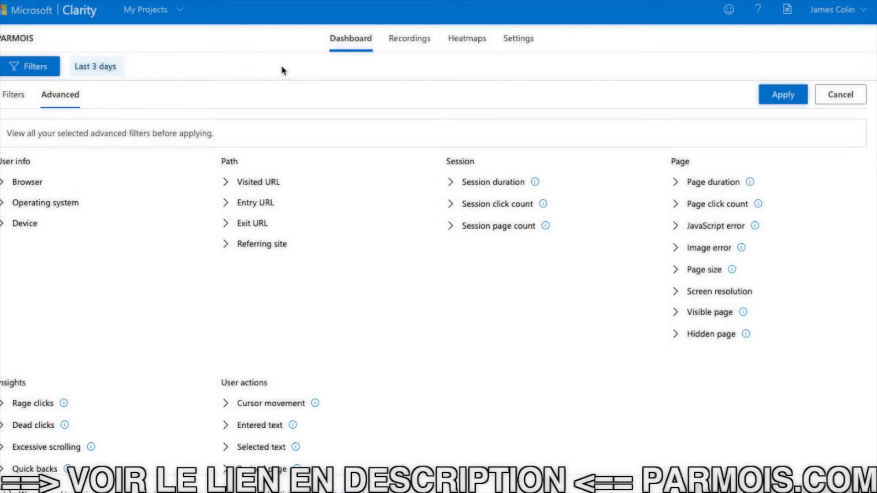
pyautogui.click(14, 95)
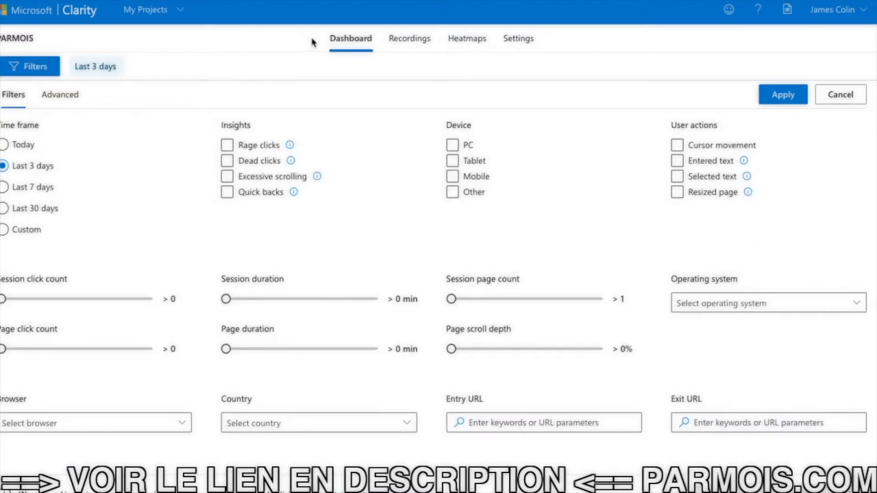
pyautogui.click(836, 95)
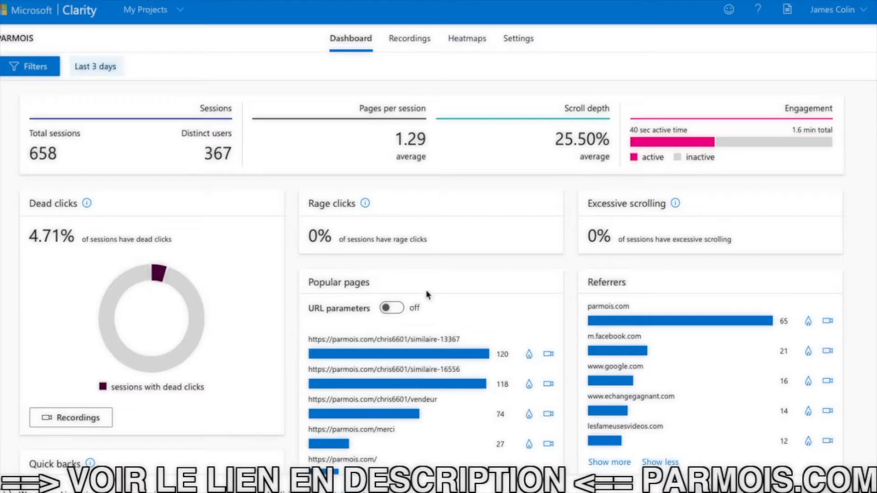
# Show the project's session recordings sorted by duration from high to low
pyautogui.click(414, 43)
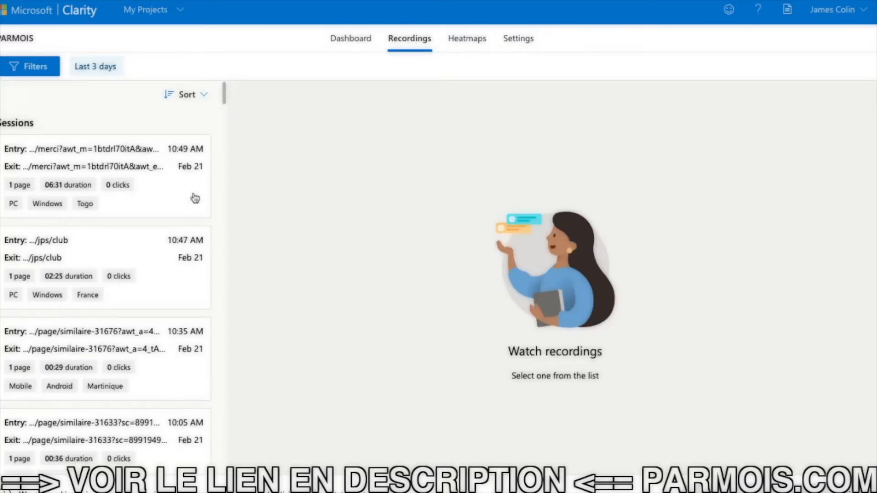
pyautogui.click(192, 95)
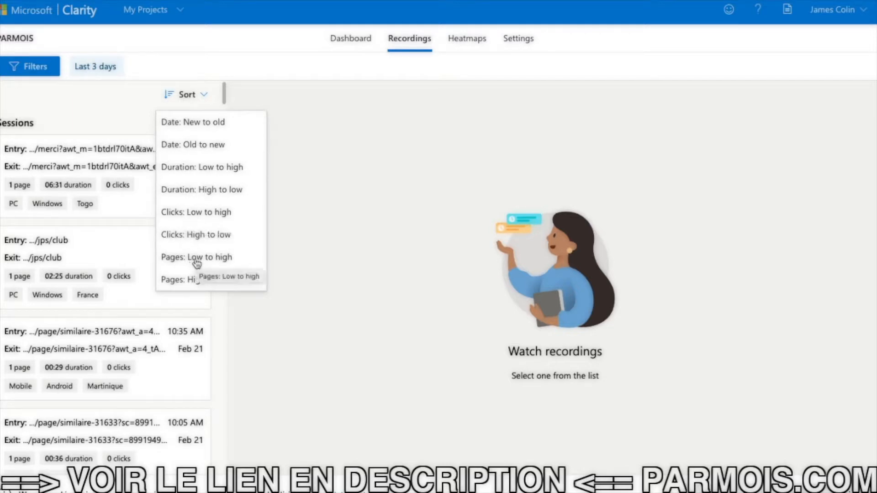
pyautogui.click(194, 192)
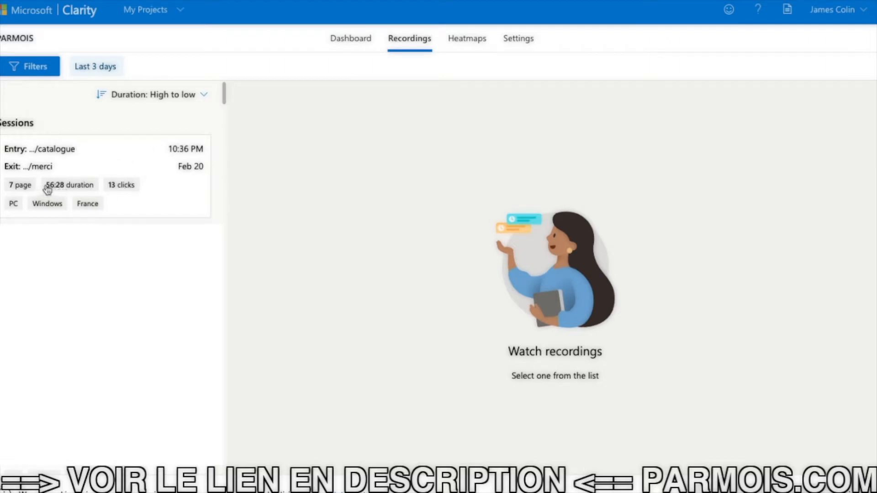
# Play the longest session recording and skip forward twice by 30 seconds
pyautogui.click(100, 157)
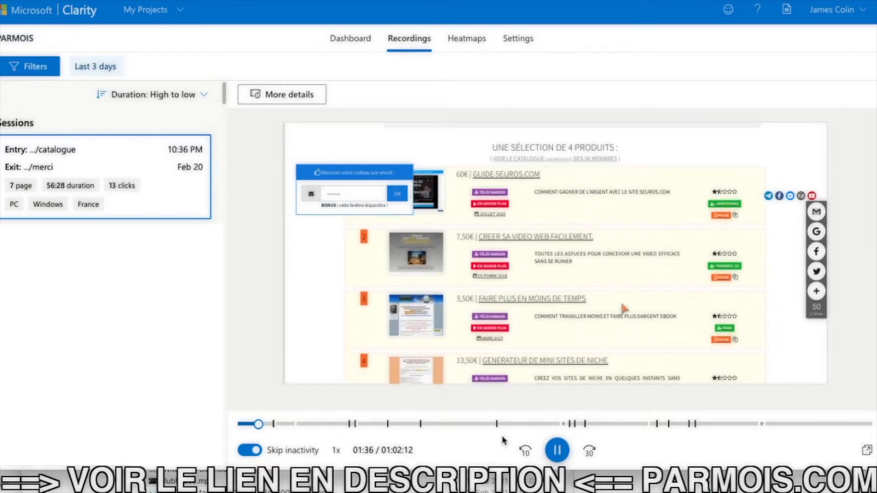
pyautogui.click(591, 455)
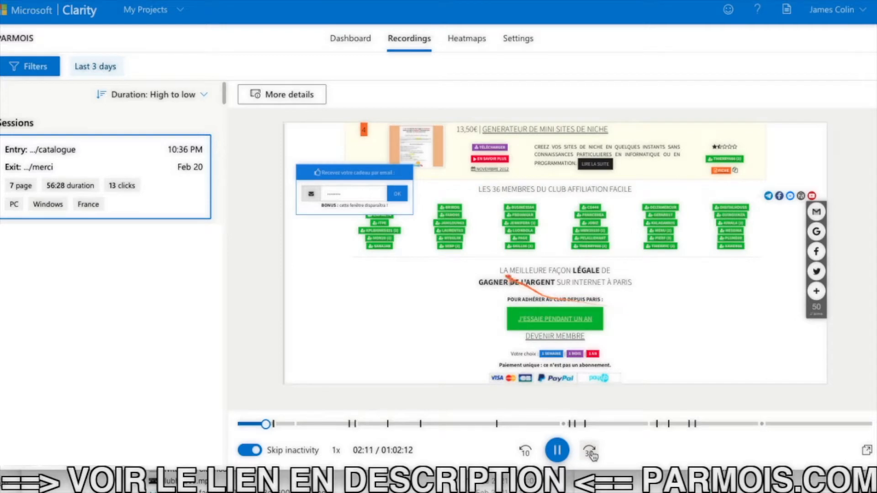
pyautogui.click(591, 455)
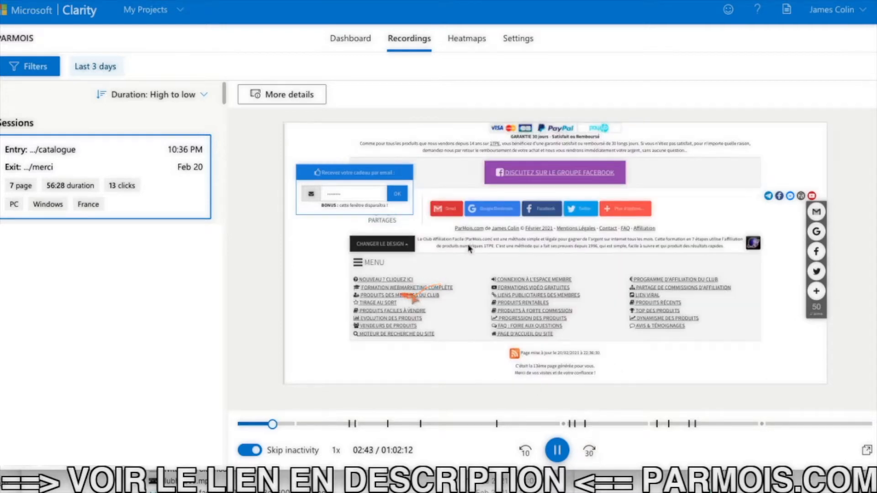
pyautogui.click(467, 40)
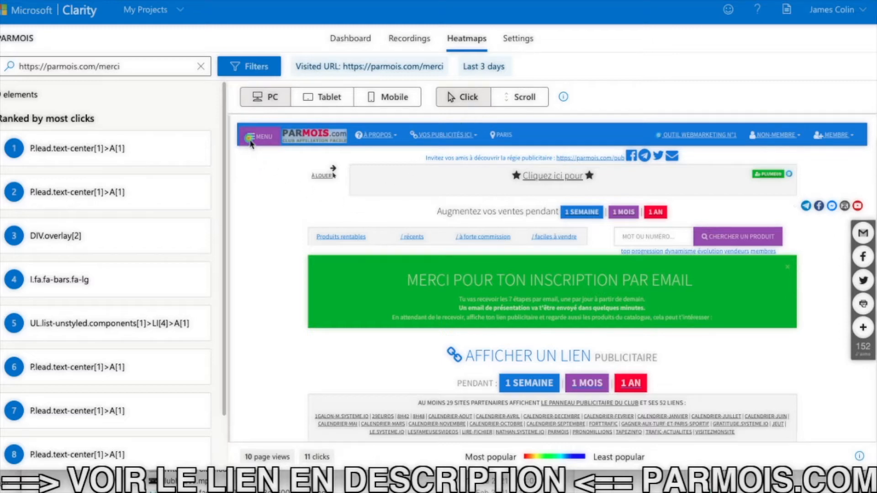
pyautogui.moveTo(248, 143)
pyautogui.click(120, 68)
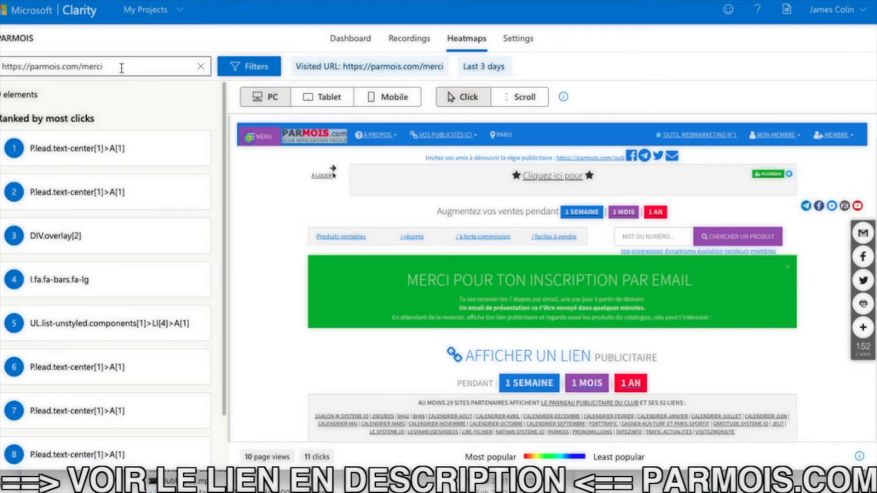
pyautogui.press('BackSpace')
pyautogui.press('BackSpace')
pyautogui.press('BackSpace')
pyautogui.press('BackSpace')
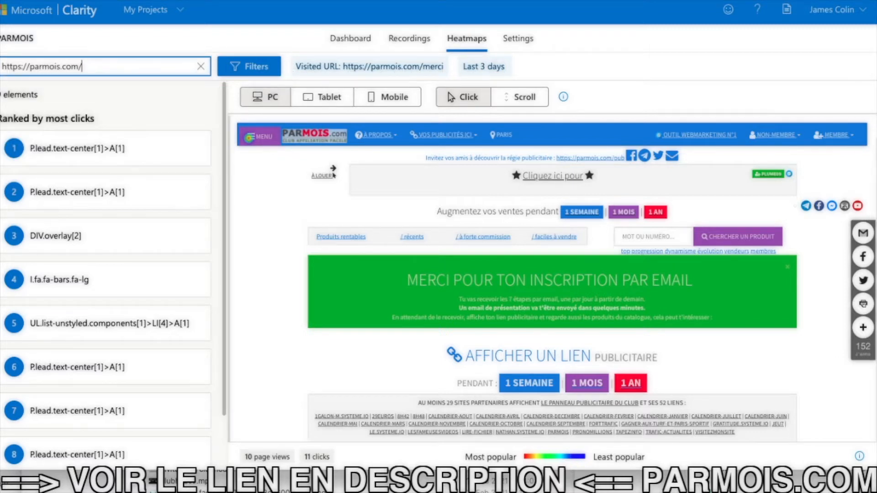
pyautogui.press('Return')
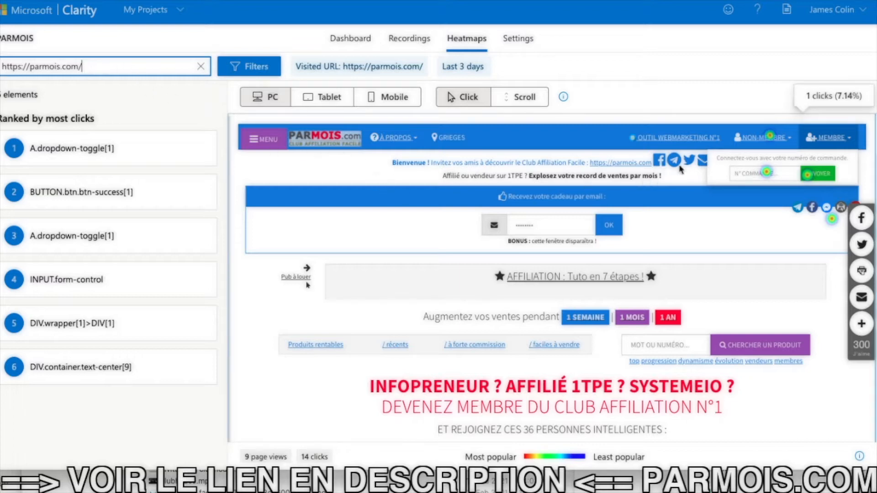
pyautogui.moveTo(769, 140)
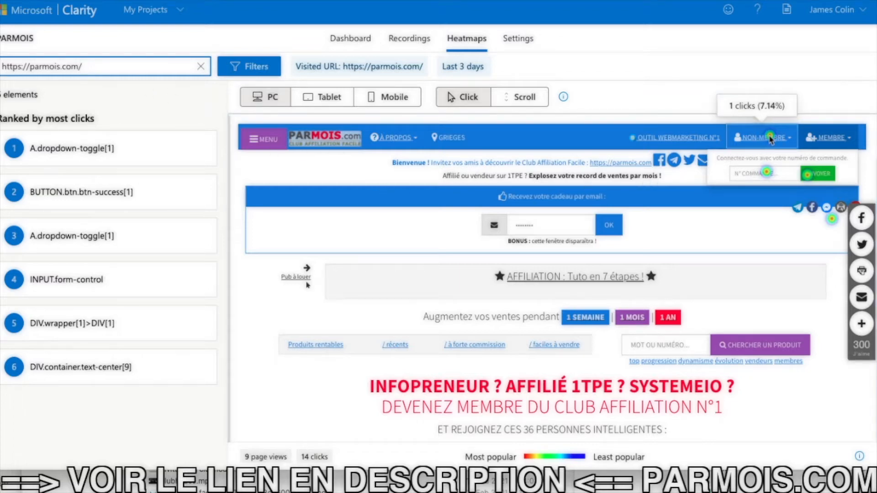
pyautogui.moveTo(768, 179)
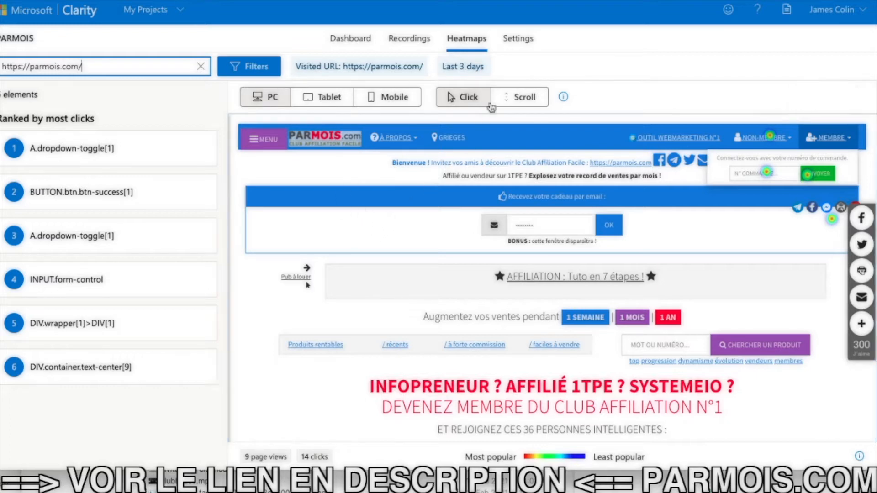
# Open the PARMOIS project's setup settings and review the third-party platforms available for installing the Clarity tracking code
pyautogui.click(523, 42)
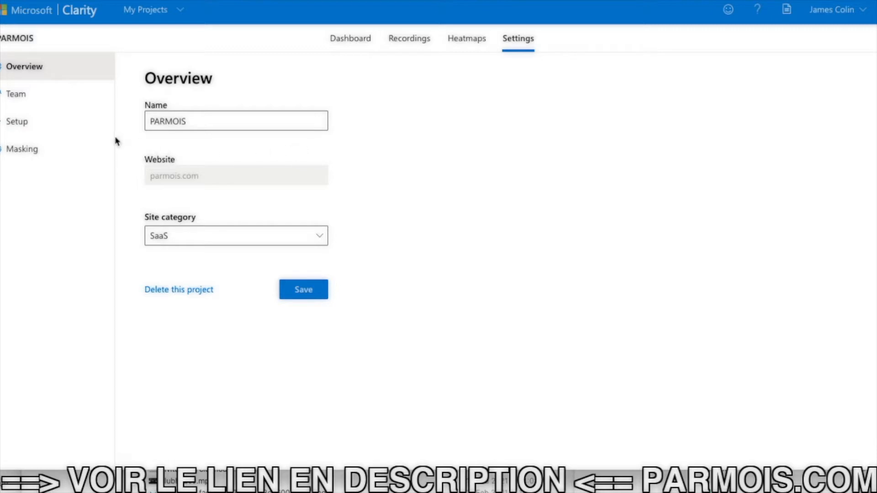
pyautogui.click(35, 129)
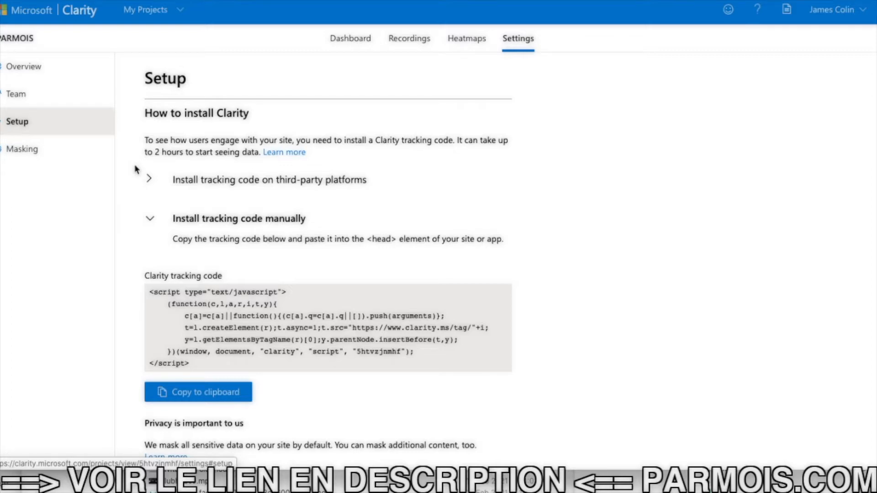
pyautogui.click(200, 183)
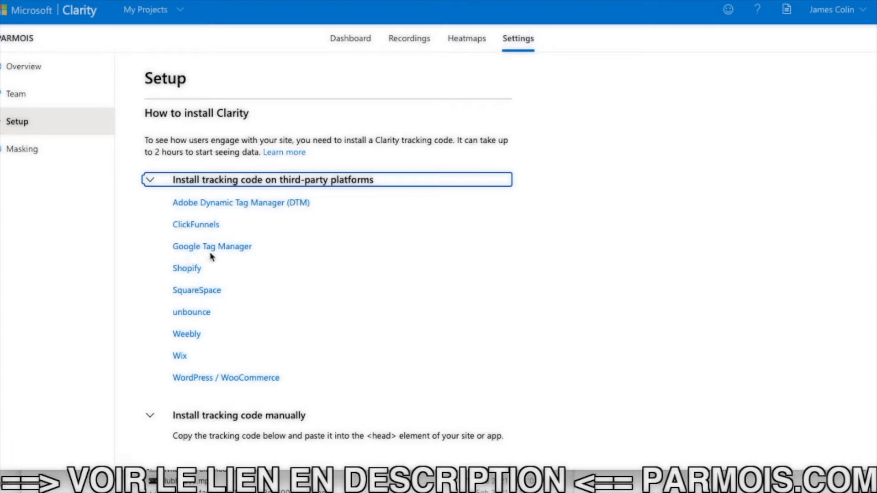
pyautogui.click(203, 181)
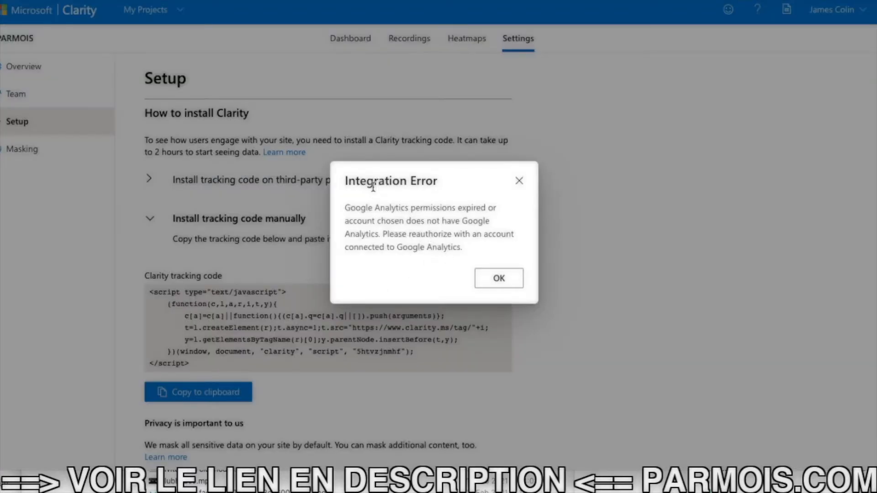
# Dismiss the Google Analytics integration error and review the manual tracking code, privacy and Google Analytics integration sections of the setup page
pyautogui.click(500, 279)
pyautogui.scroll(-1, 128, 272)
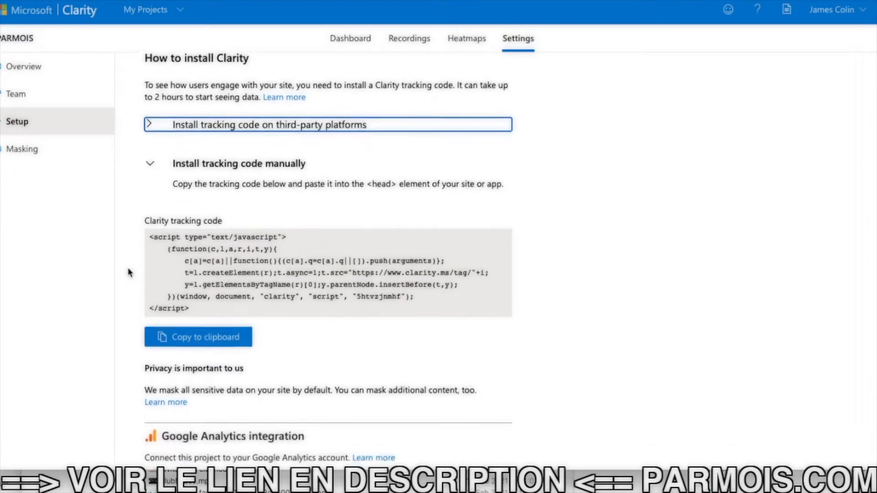
pyautogui.scroll(-1, 128, 272)
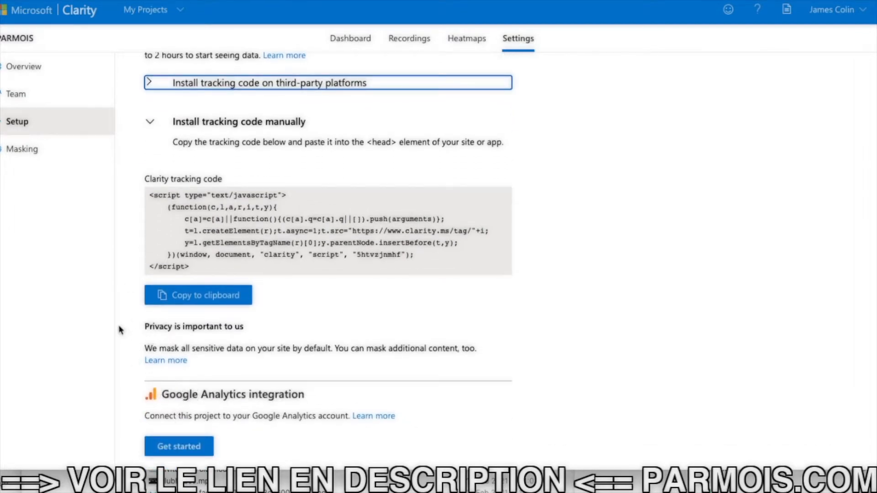
pyautogui.scroll(2, 121, 329)
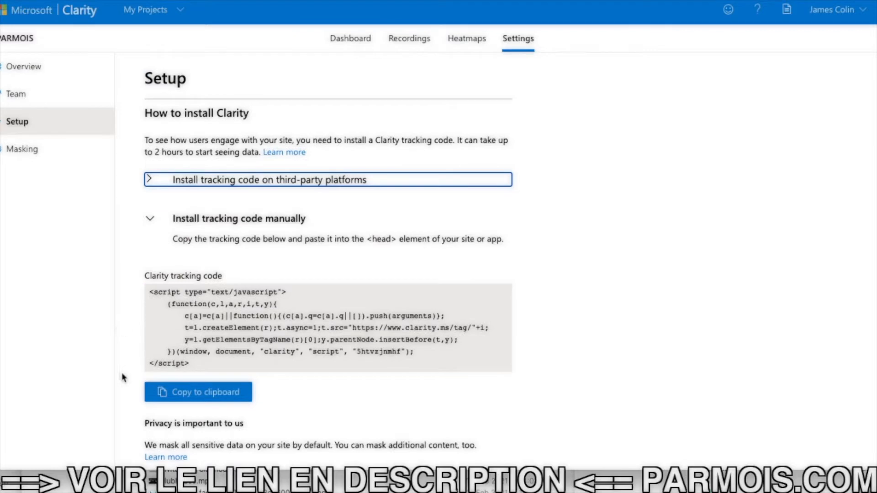